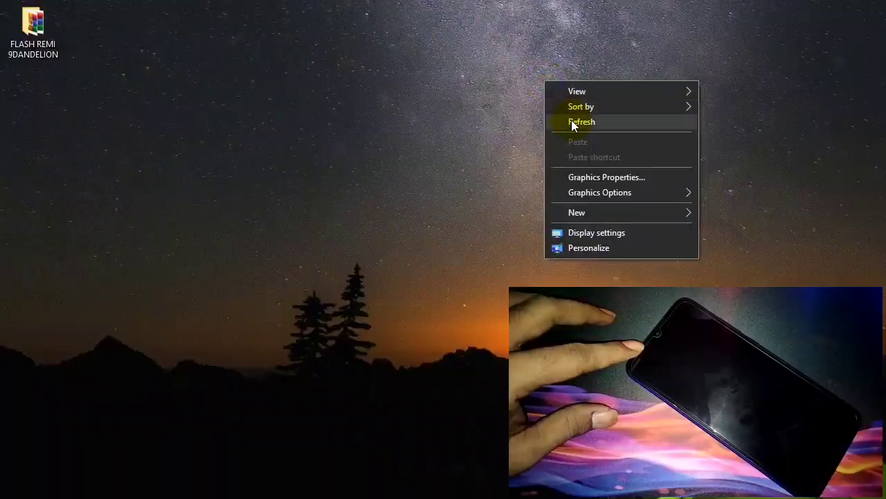
Refresh the desktop several times, then open the FLASH REMI 9DANDELION folder.
click(572, 124)
right_click(535, 74)
click(560, 112)
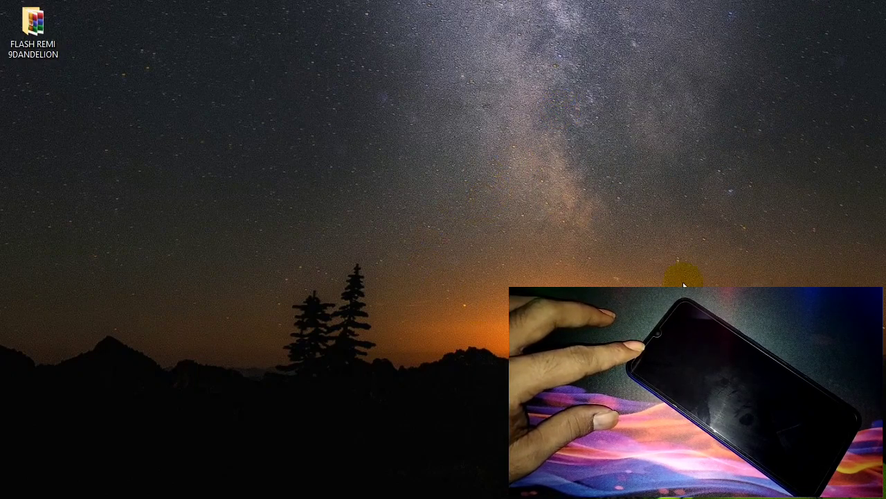
right_click(631, 101)
click(670, 141)
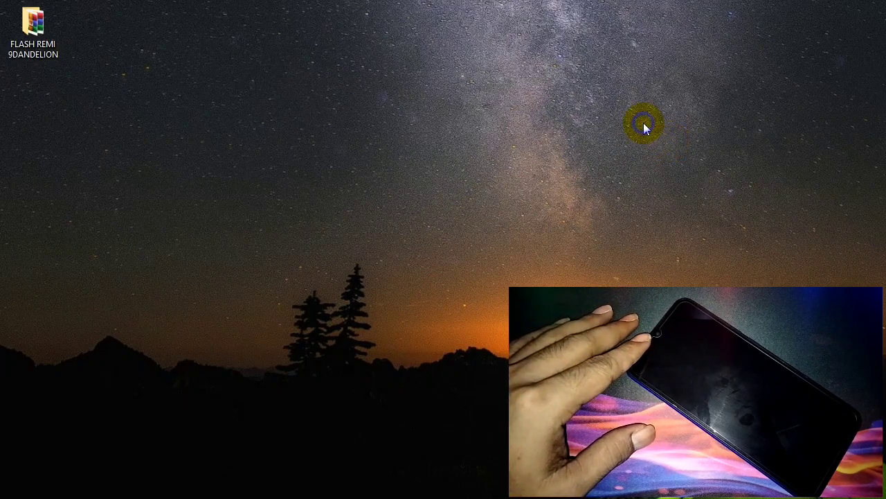
right_click(644, 127)
click(666, 168)
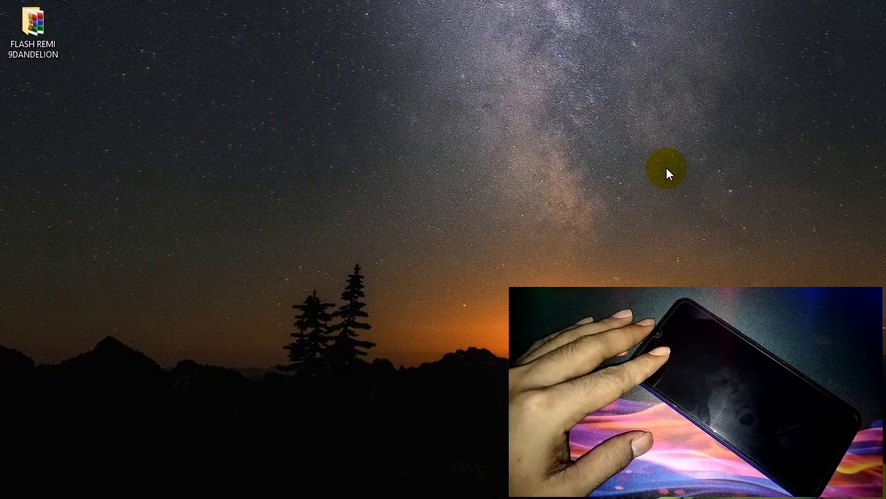
right_click(580, 109)
click(615, 112)
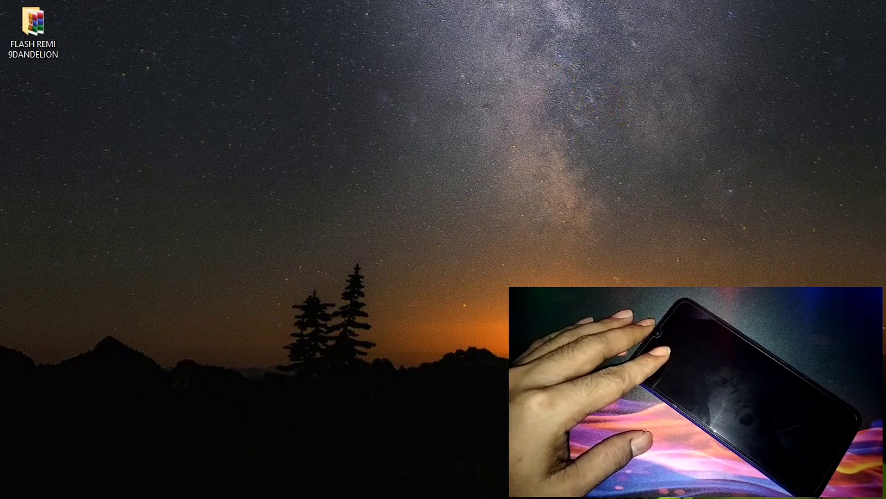
click(270, 497)
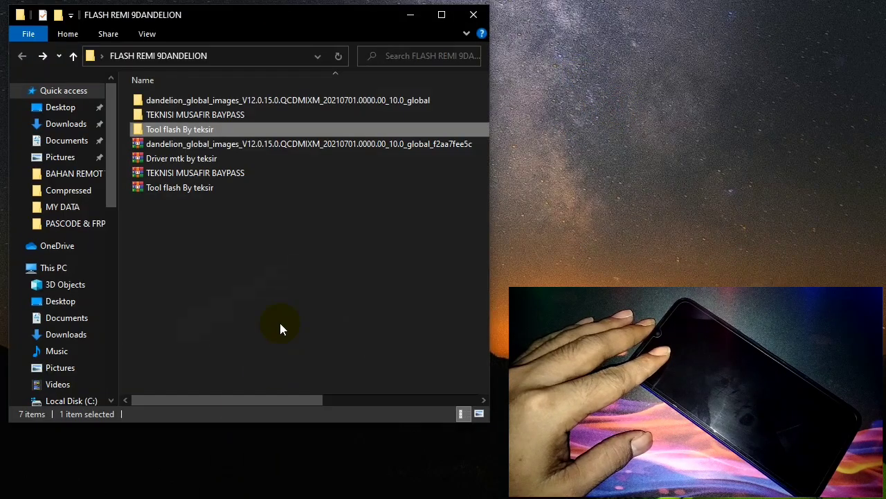
click(207, 188)
click(198, 172)
click(214, 159)
click(226, 143)
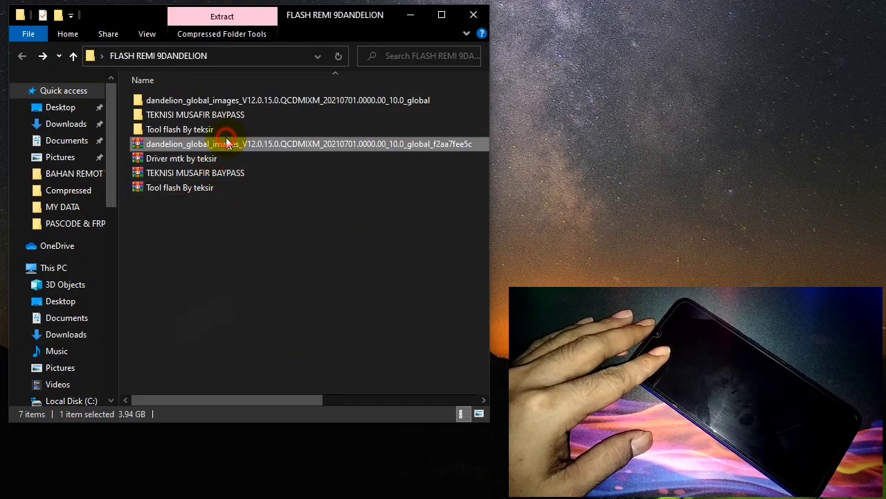
drag(378, 225, 218, 146)
click(302, 259)
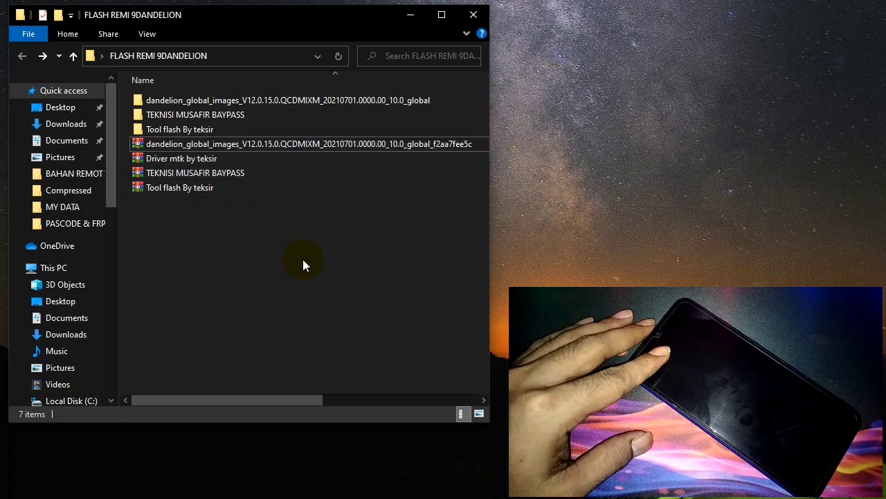
click(278, 143)
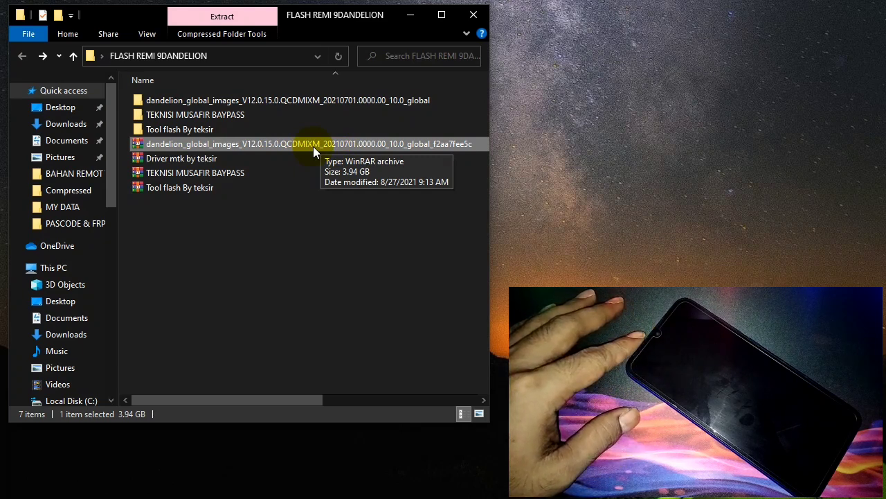
click(270, 160)
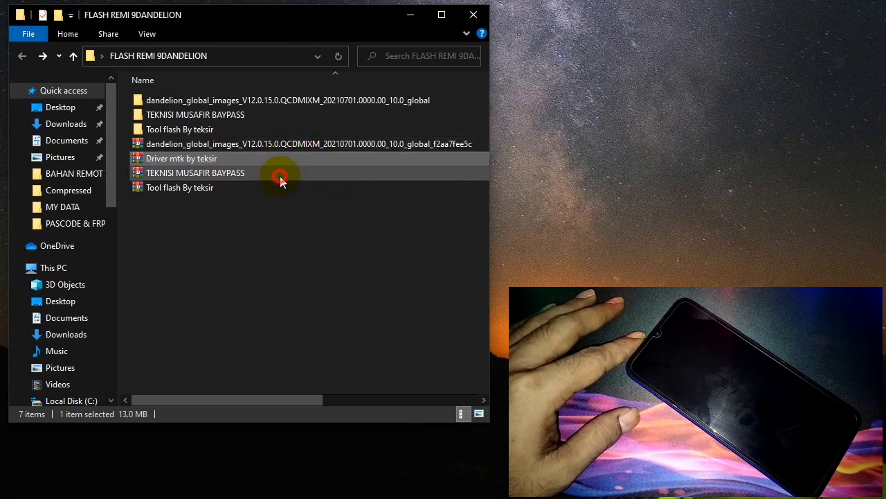
click(300, 176)
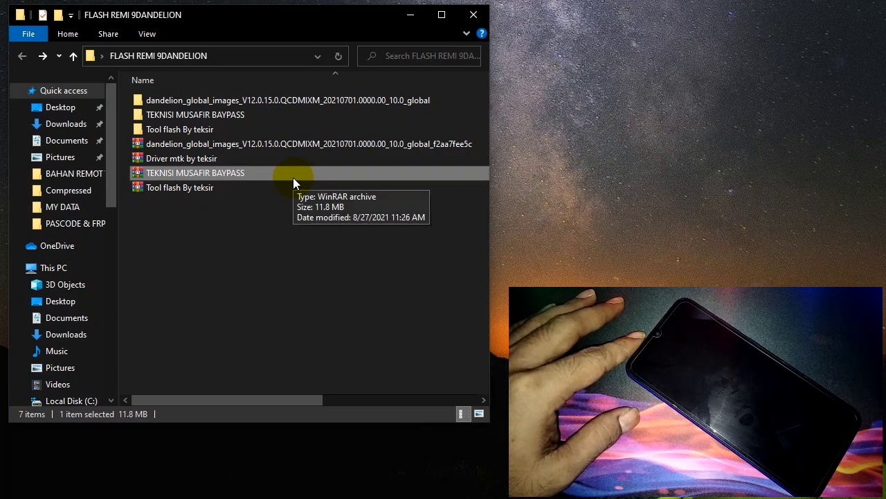
click(249, 188)
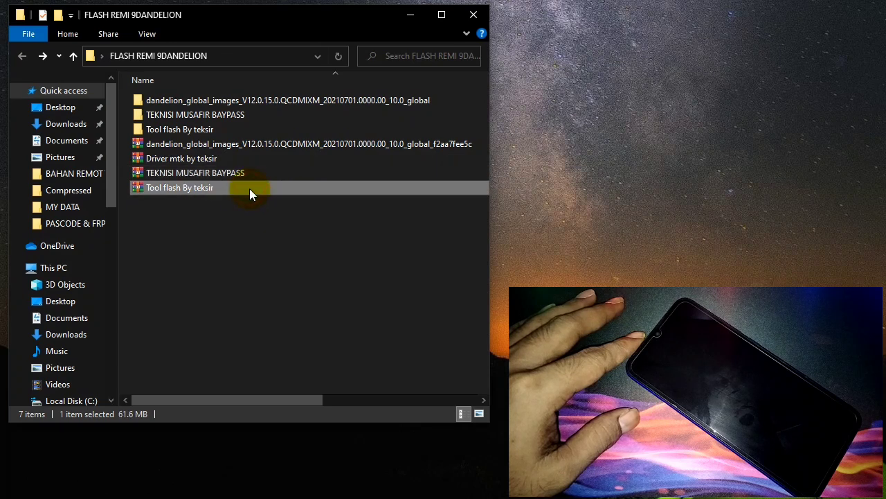
click(308, 274)
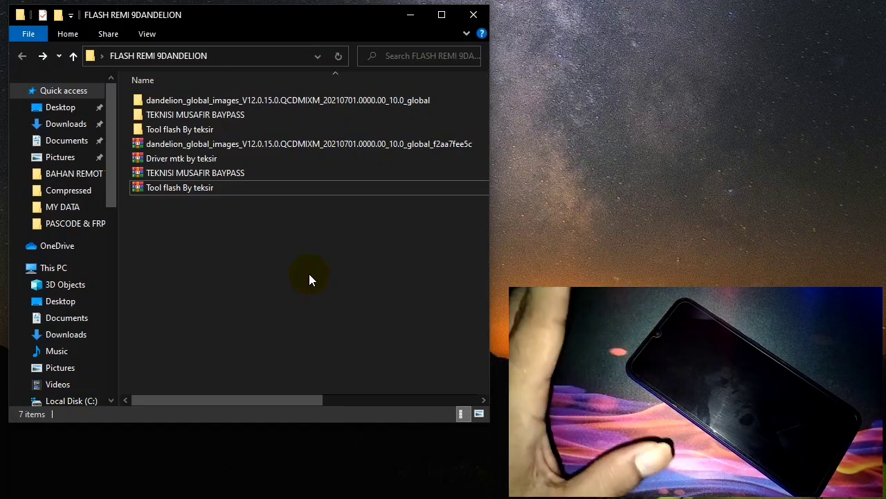
drag(359, 275, 178, 93)
click(230, 246)
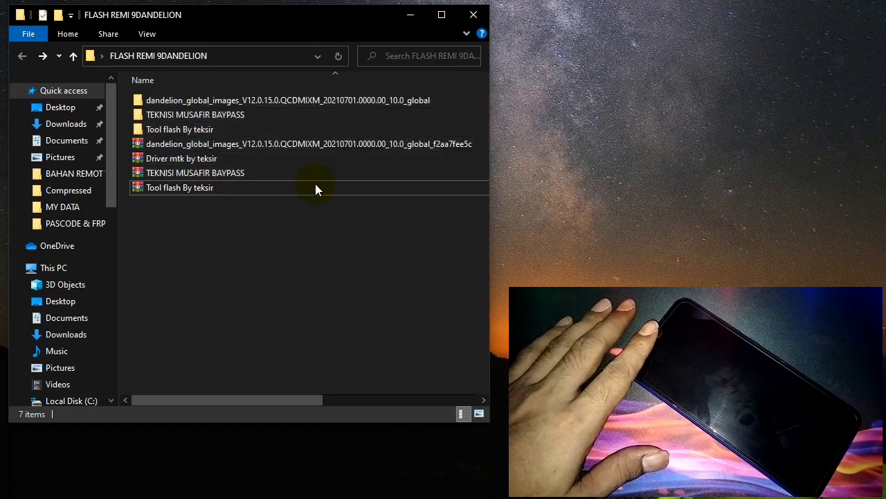
Minimize the flash folder window and refresh the desktop three times.
click(410, 15)
right_click(411, 129)
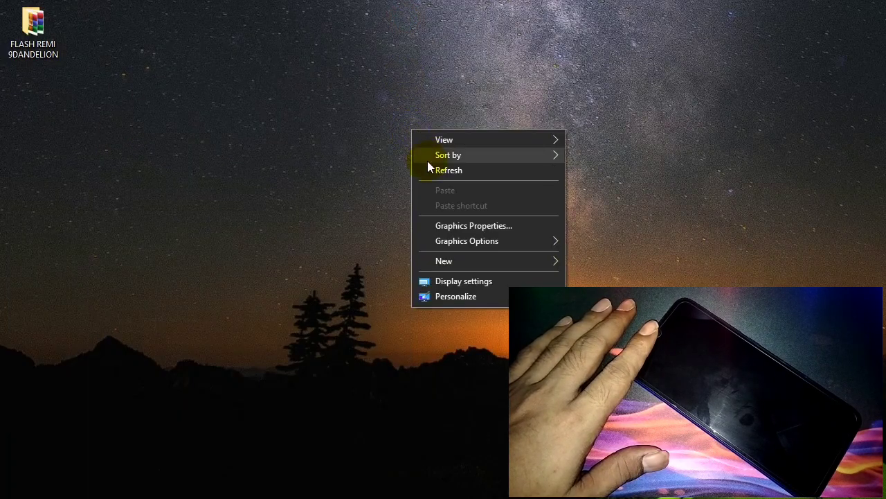
click(433, 169)
right_click(422, 129)
click(450, 169)
right_click(392, 128)
click(412, 166)
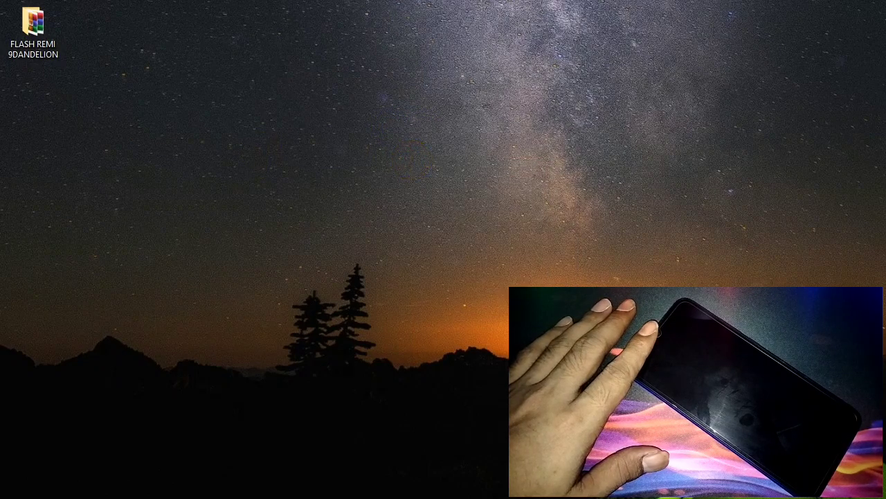
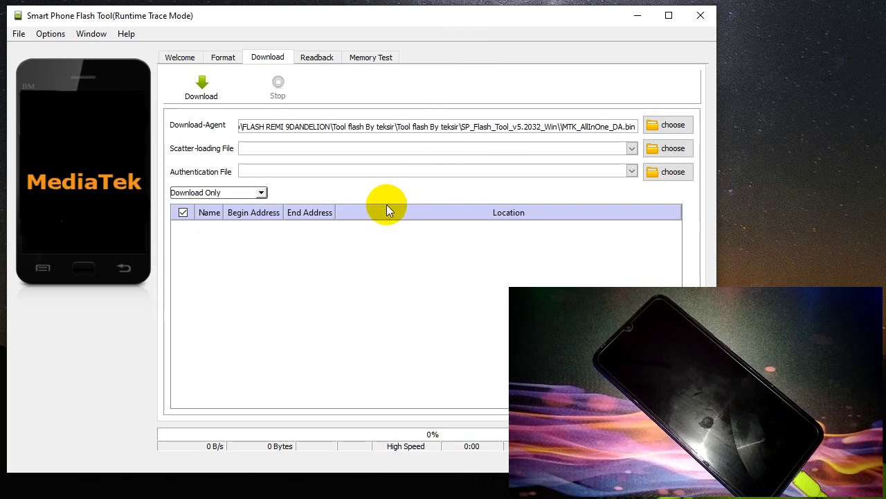
Load MT6765_Android_scatter from FLASH REMI 9DANDELION > dandelion_global_images > images as the scatter-loading file.
click(665, 150)
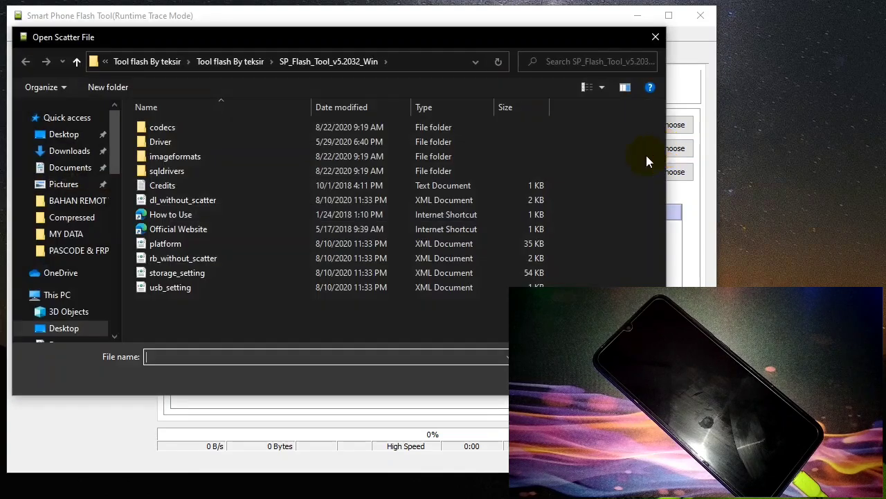
click(69, 135)
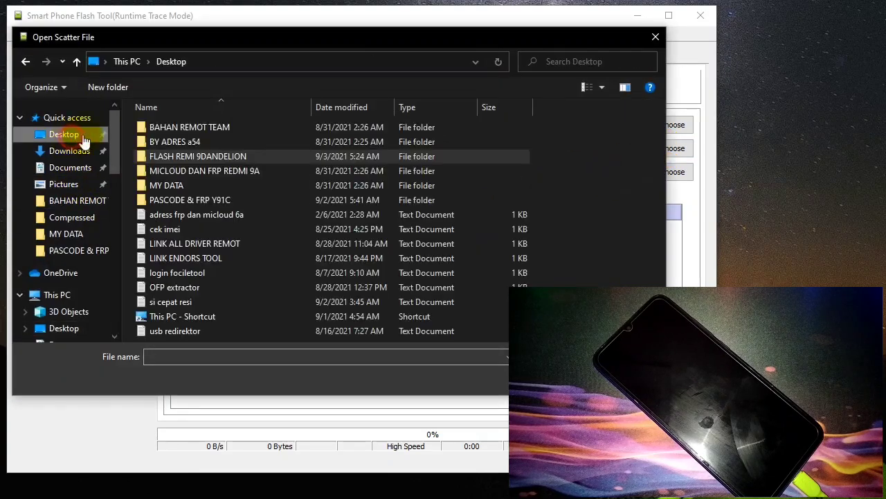
double_click(242, 156)
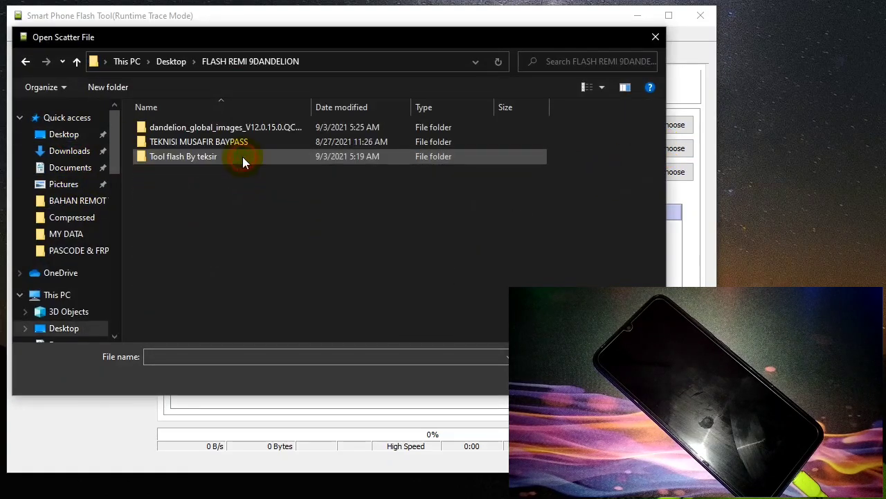
click(264, 127)
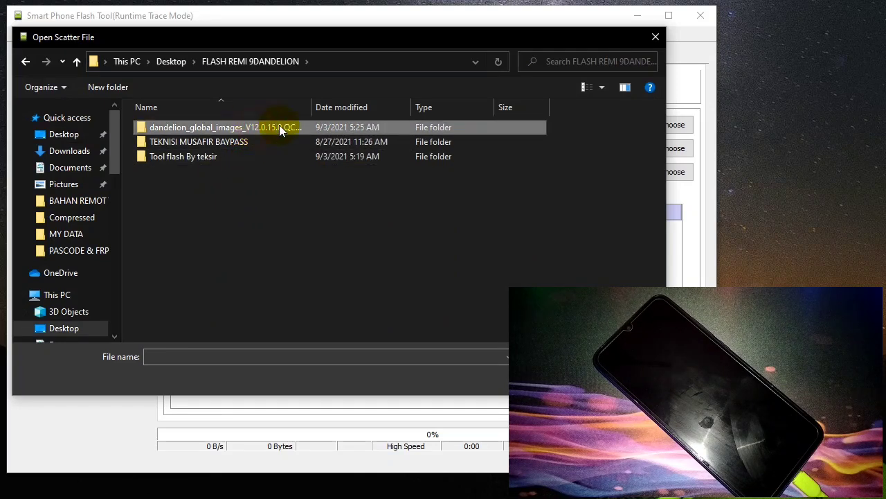
double_click(280, 129)
double_click(222, 130)
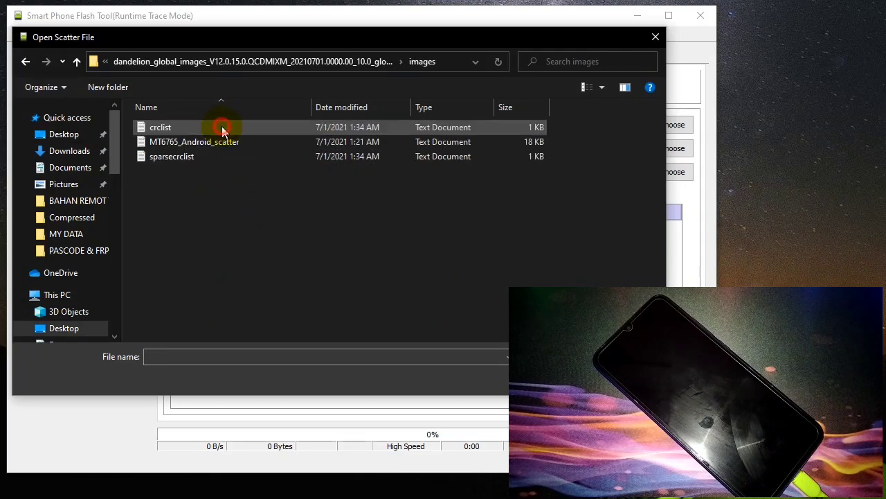
click(214, 145)
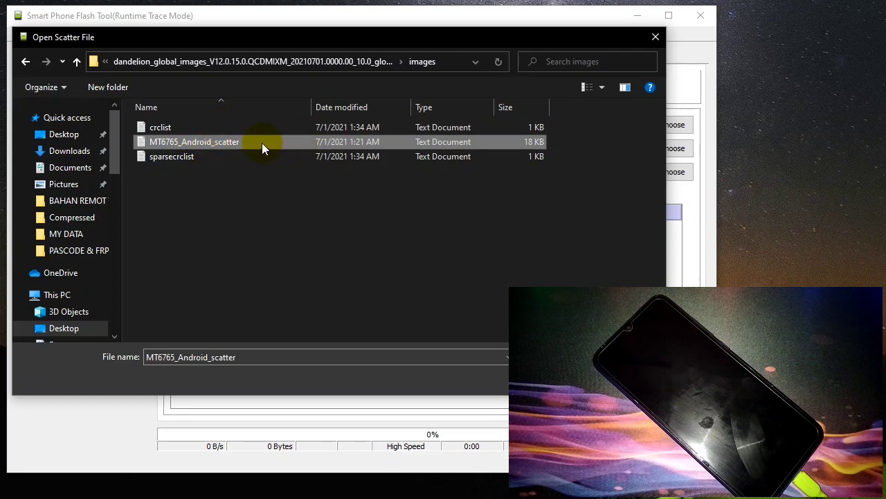
double_click(284, 141)
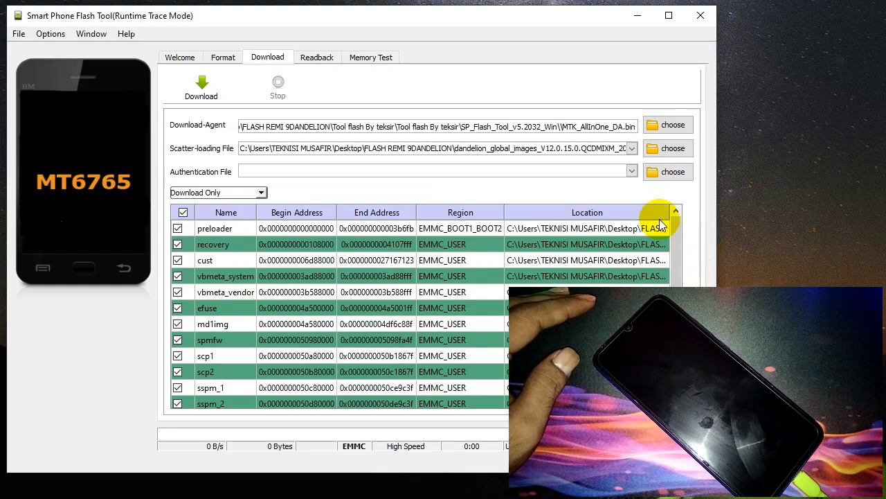
Scroll through the loaded partition list, preloader to userdata, to check all are ticked.
scroll(485, 320, down, 4)
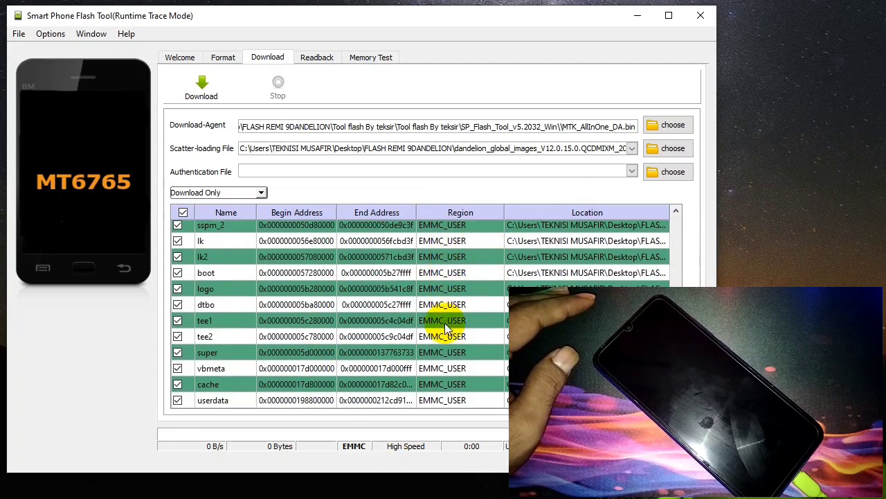
scroll(490, 317, up, 4)
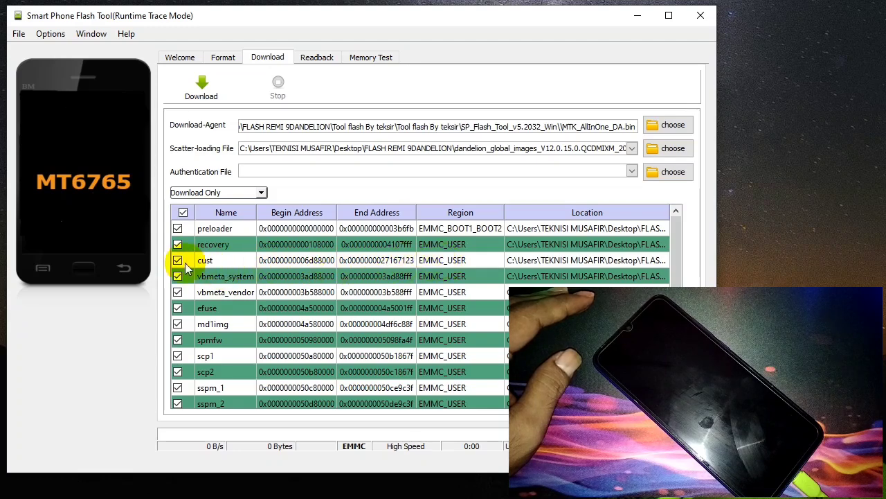
Untick the cust partition so it is skipped during the download.
click(178, 261)
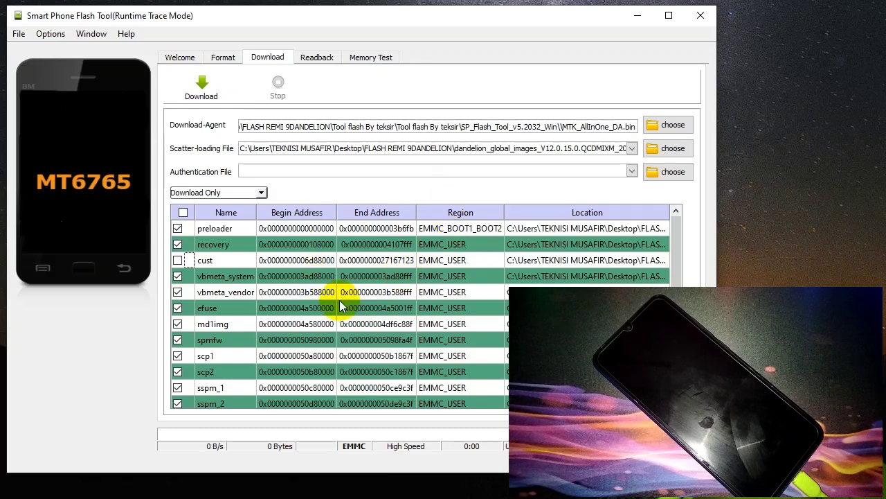
In Options, disable Storage Life Cycle Check and Check LIB DA match, then view Connection settings.
click(50, 35)
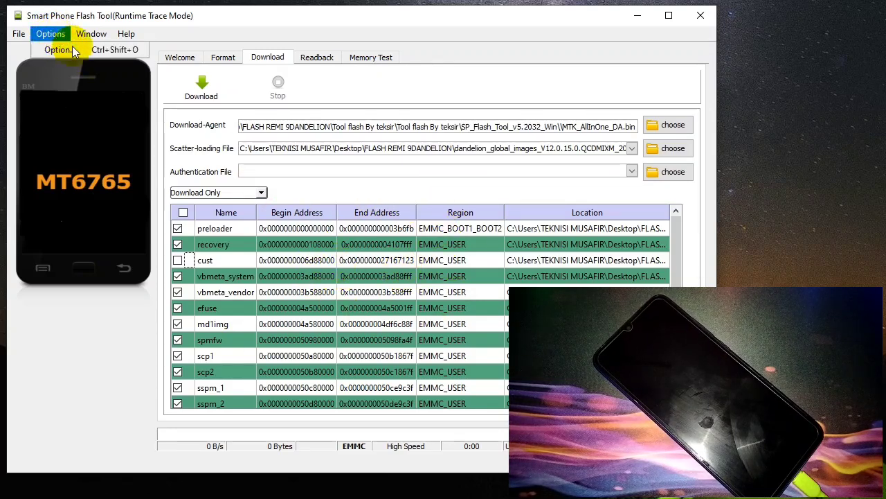
click(69, 49)
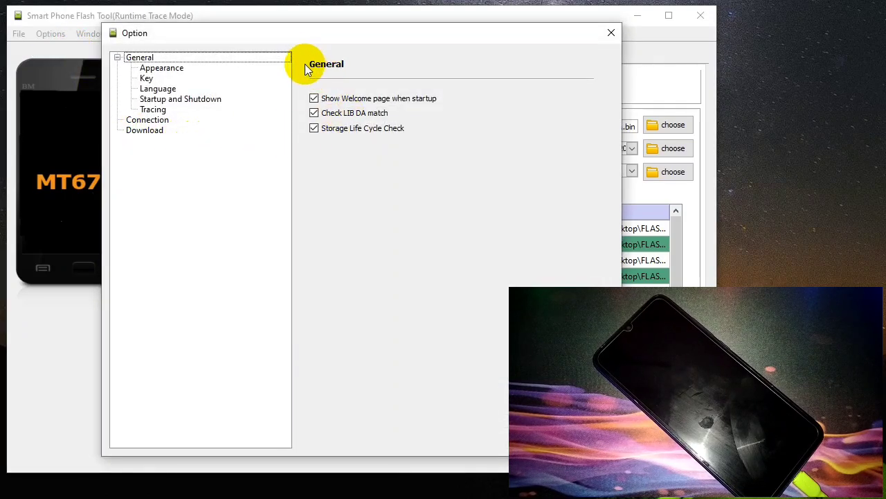
click(314, 128)
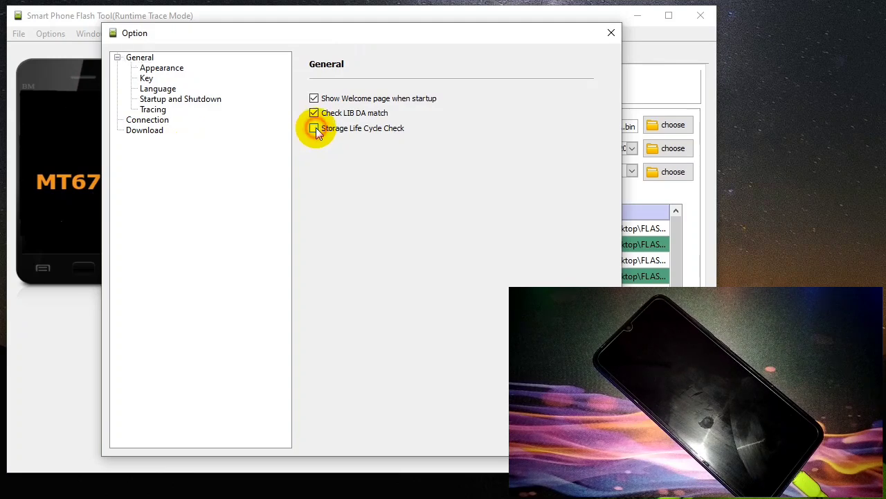
click(314, 114)
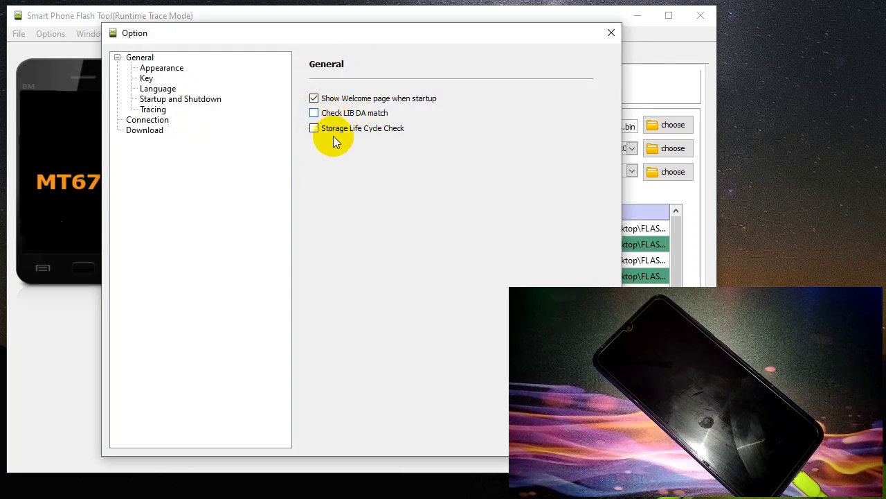
click(153, 129)
click(154, 122)
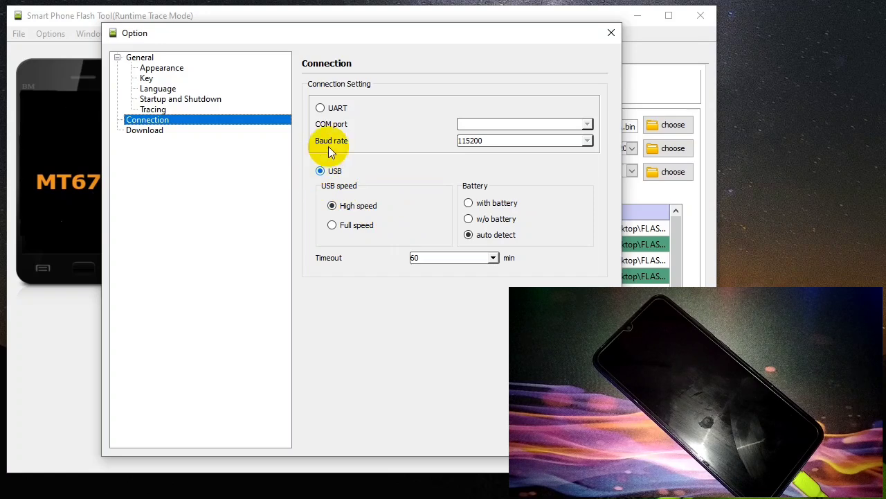
Set the connection type to UART on COM1 at 115200 baud instead of USB.
click(326, 109)
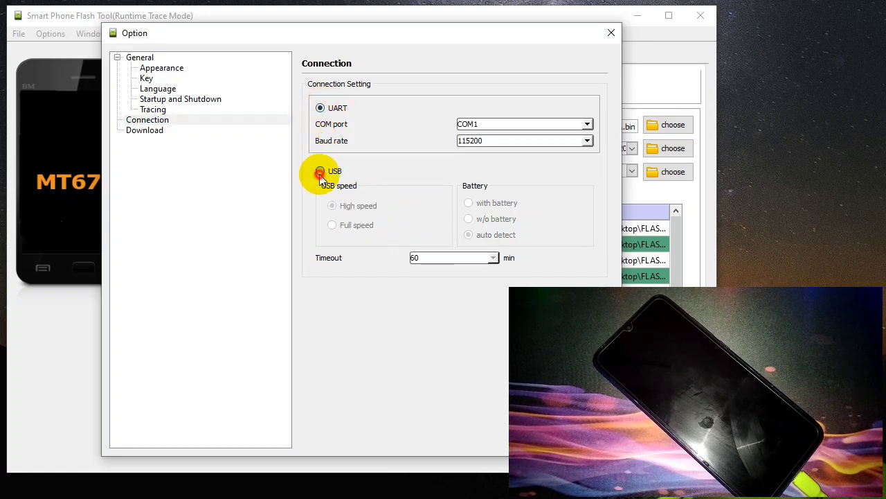
click(320, 173)
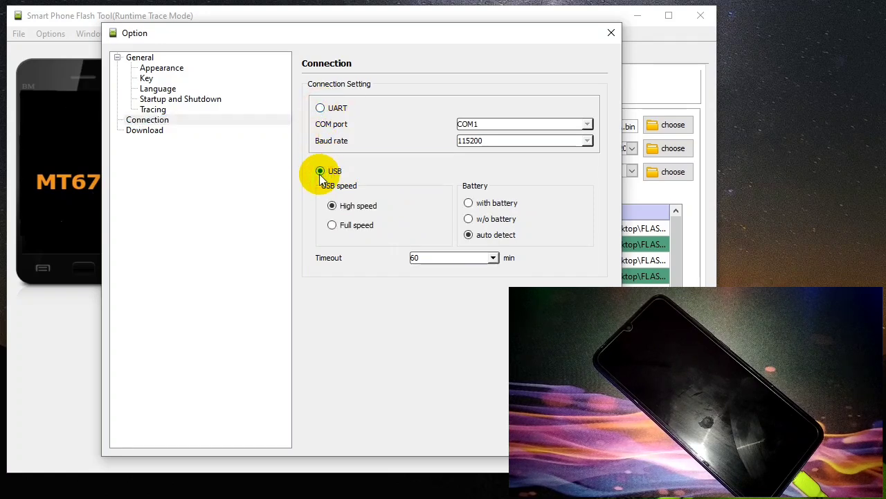
click(320, 109)
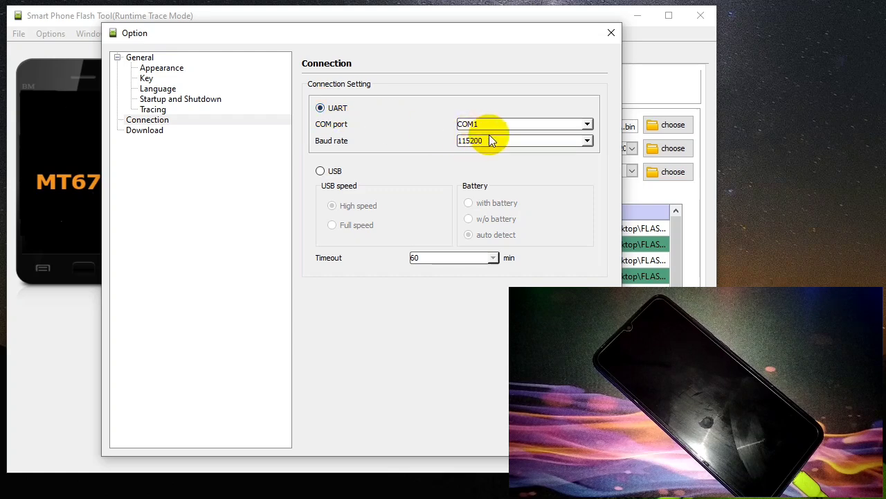
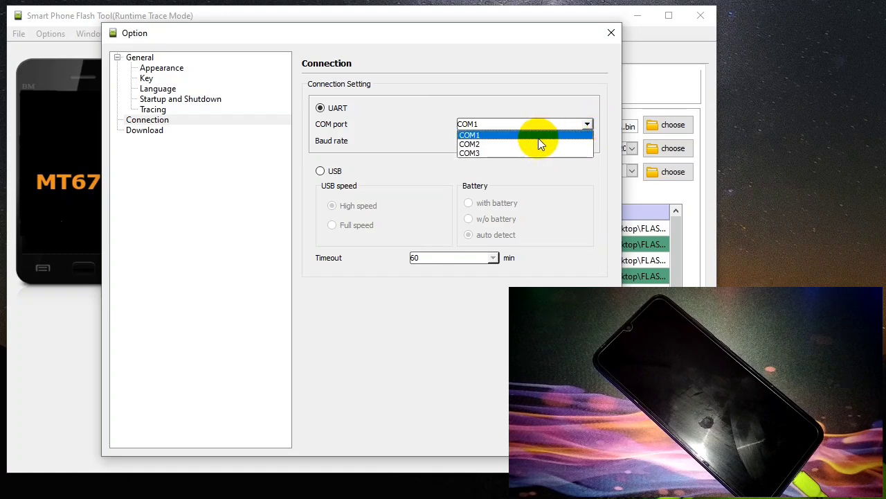
Switch the UART connection port to COM3 and close the Option dialog.
click(506, 153)
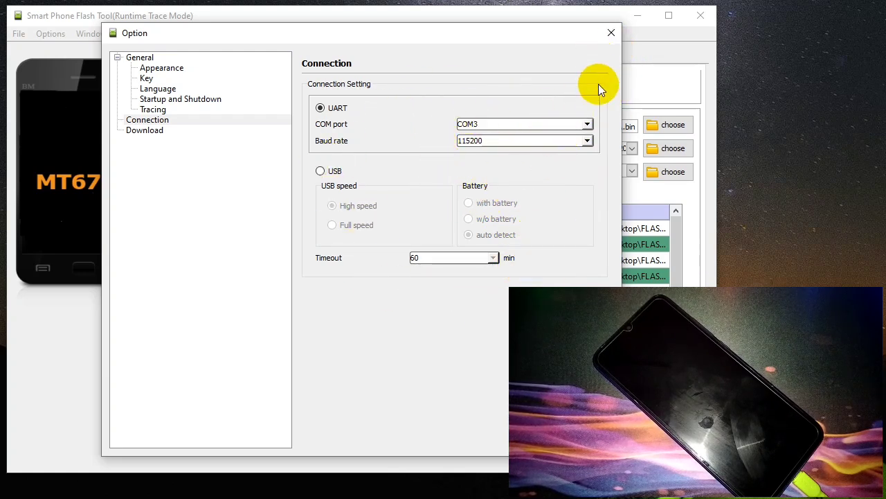
click(606, 34)
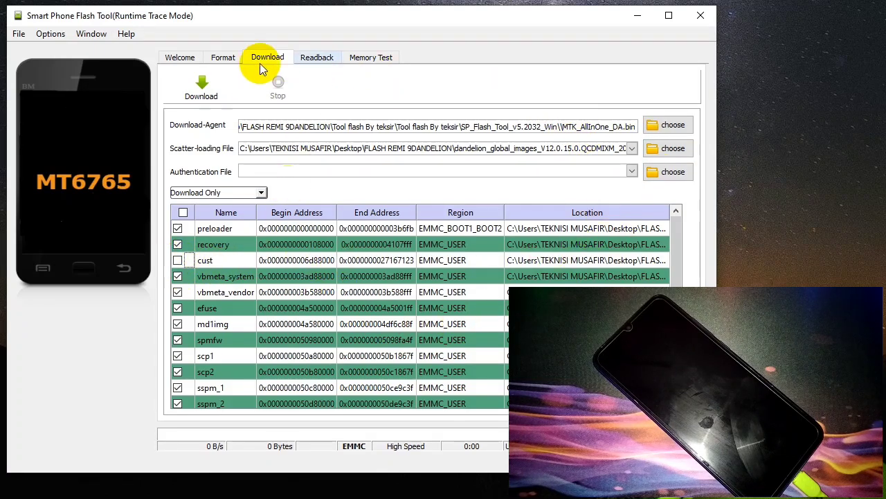
Start downloading the dandelion firmware and let it run to 100% and Download Ok.
click(213, 84)
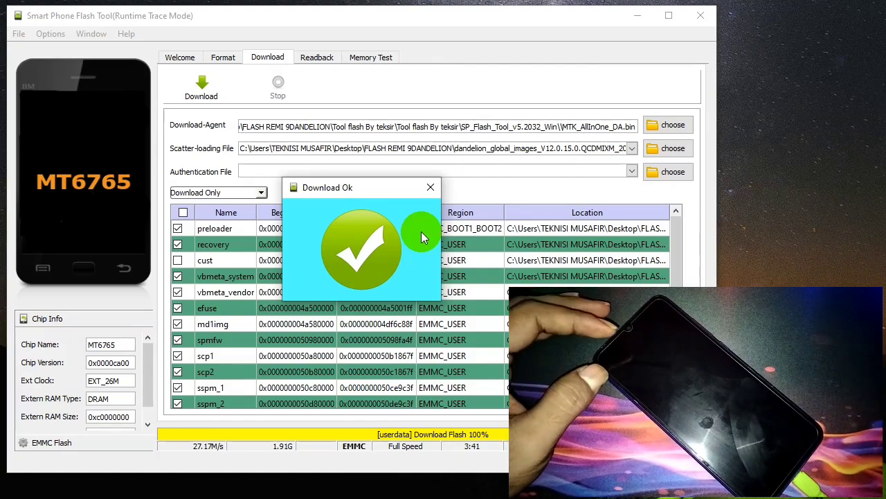
Reposition the Download Ok confirmation window while the phone boots to Choose language.
drag(376, 192, 212, 87)
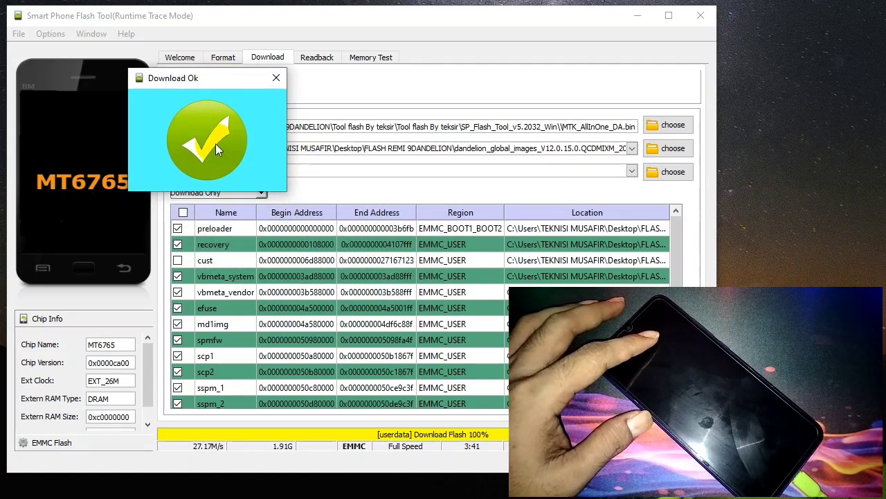
drag(216, 79, 225, 112)
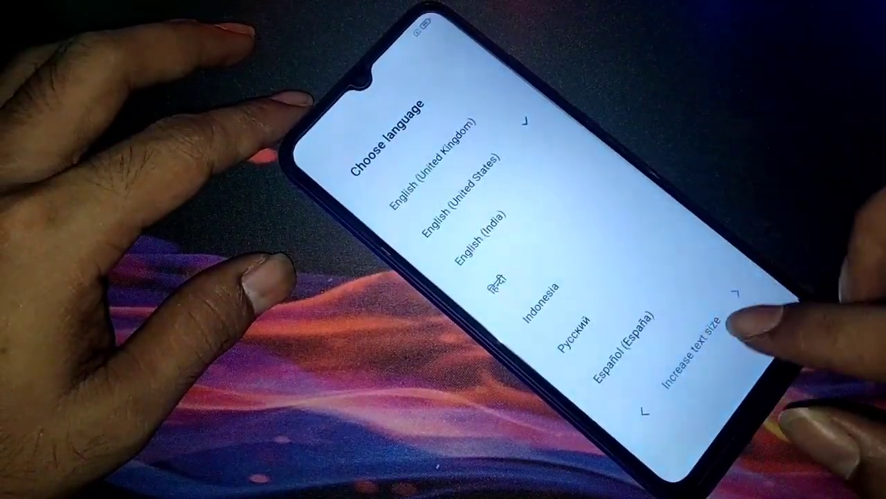
Advance past Choose language, pick Indonesia as the region, and continue to Terms.
click(760, 348)
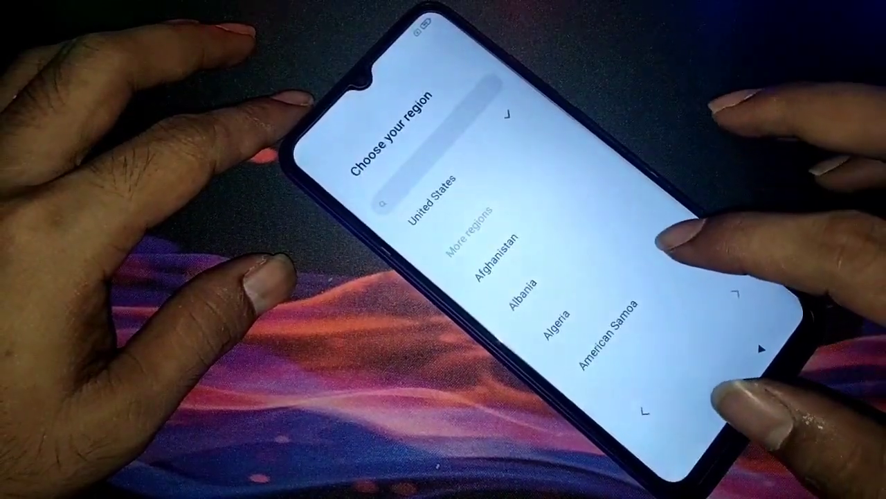
scroll(623, 277, down, 6)
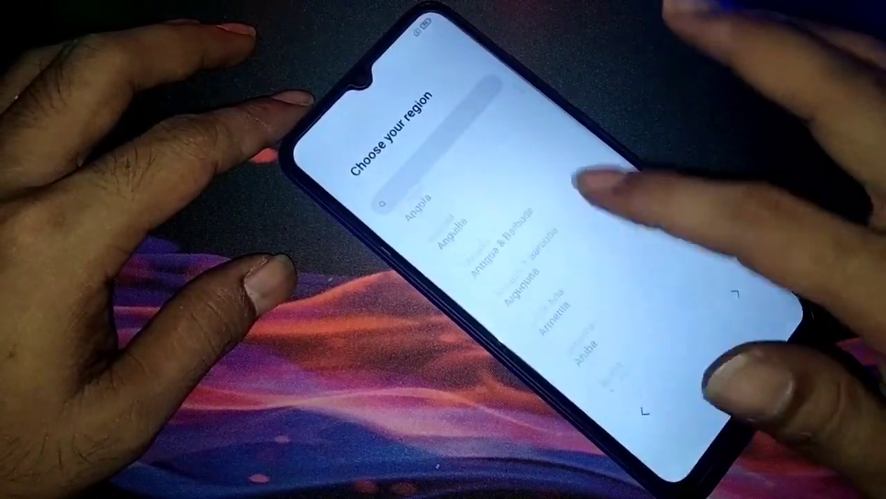
scroll(499, 277, down, 3)
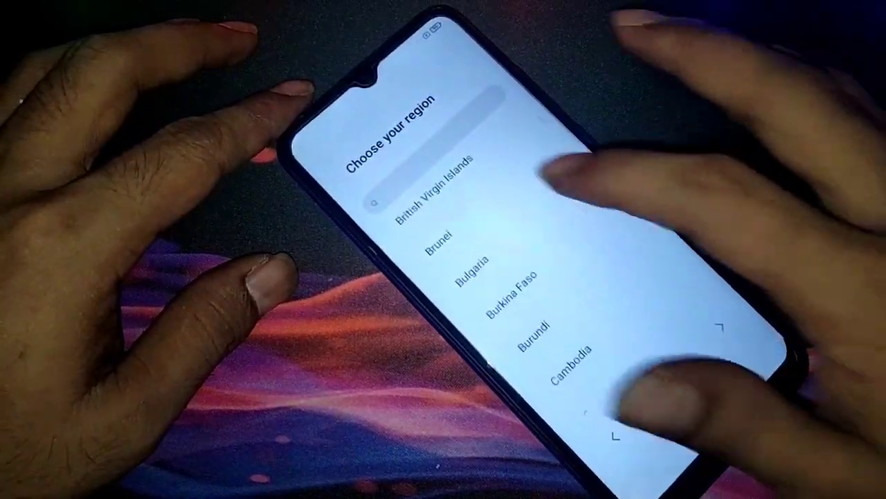
scroll(499, 277, down, 3)
scroll(623, 291, down, 10)
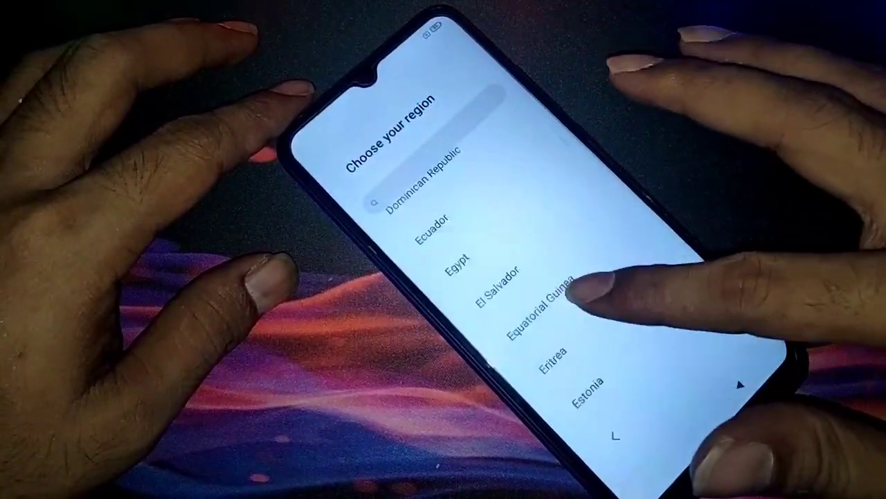
scroll(624, 277, down, 12)
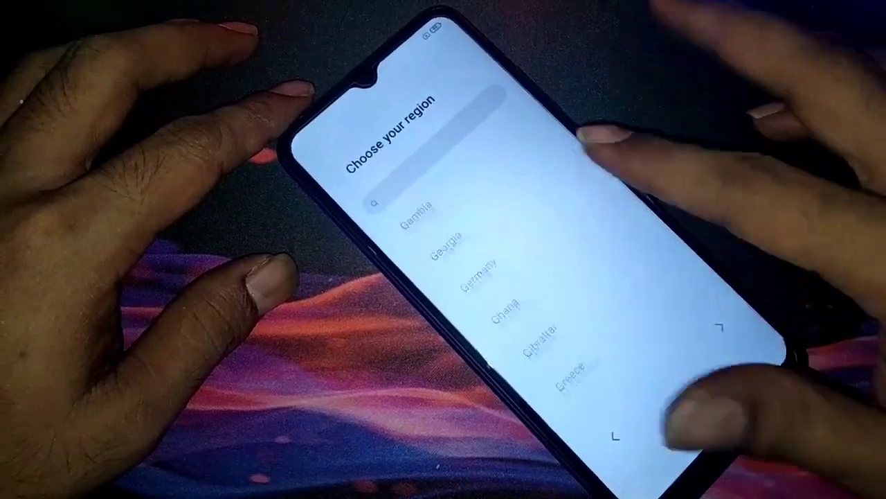
click(601, 299)
click(719, 327)
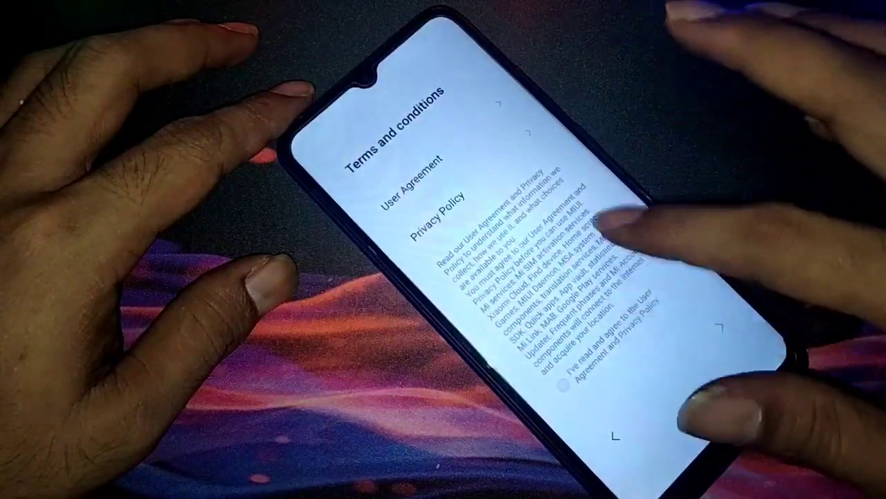
Tick the User Agreement box, step back to regions, and toggle the screen off and on.
click(564, 385)
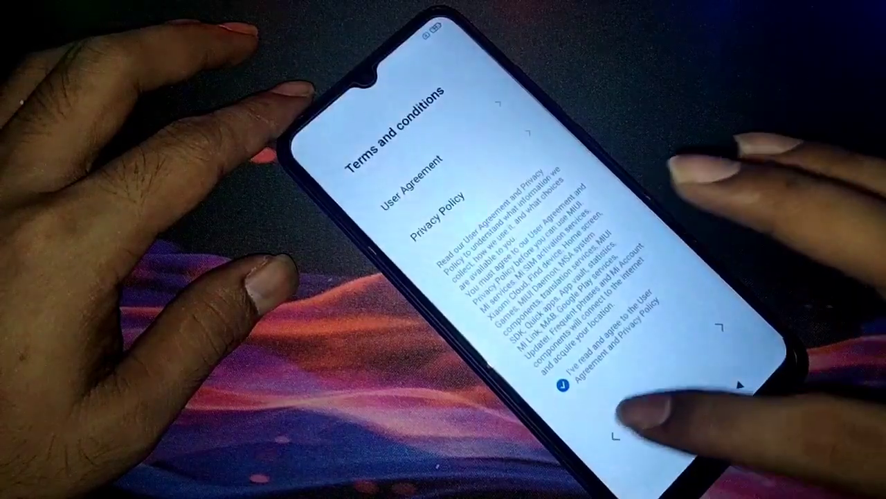
click(740, 385)
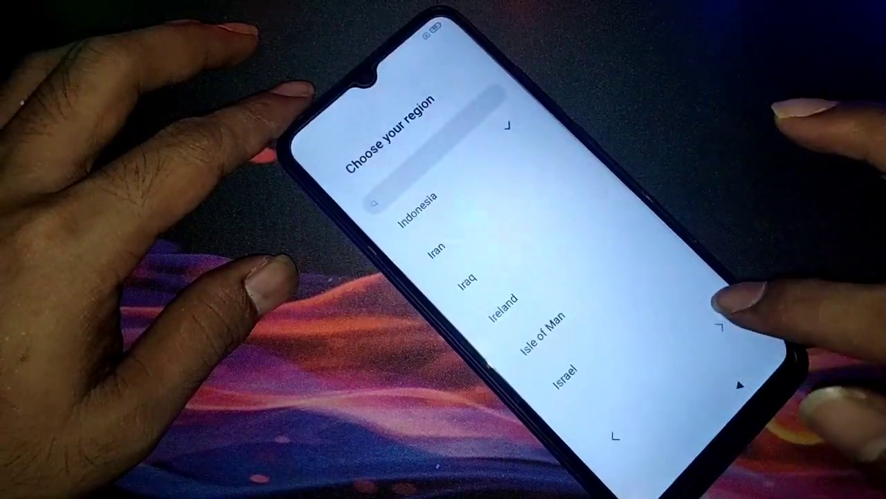
click(737, 313)
click(737, 313)
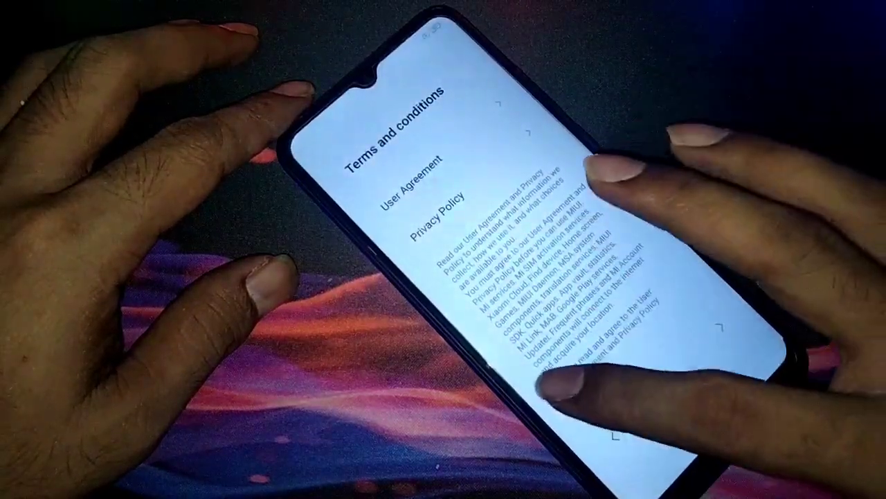
Agree to the terms again, continue to the SIM check, then back out toward Choose language.
click(562, 385)
click(739, 385)
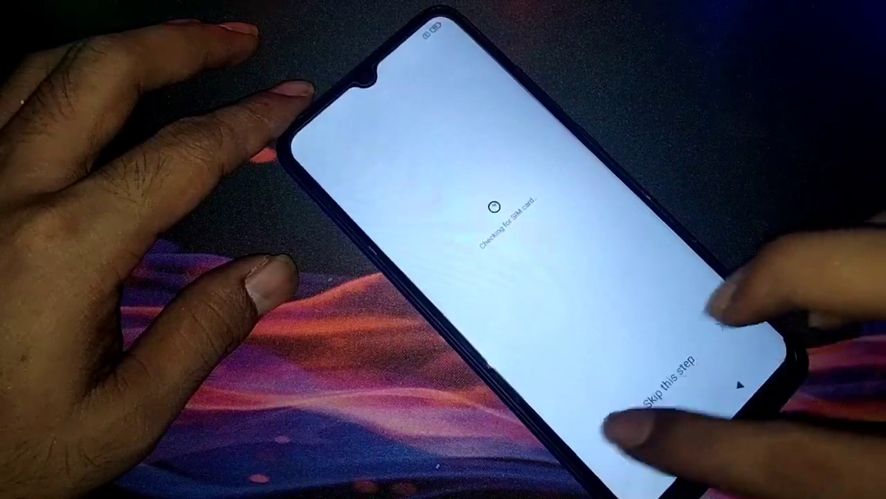
click(615, 436)
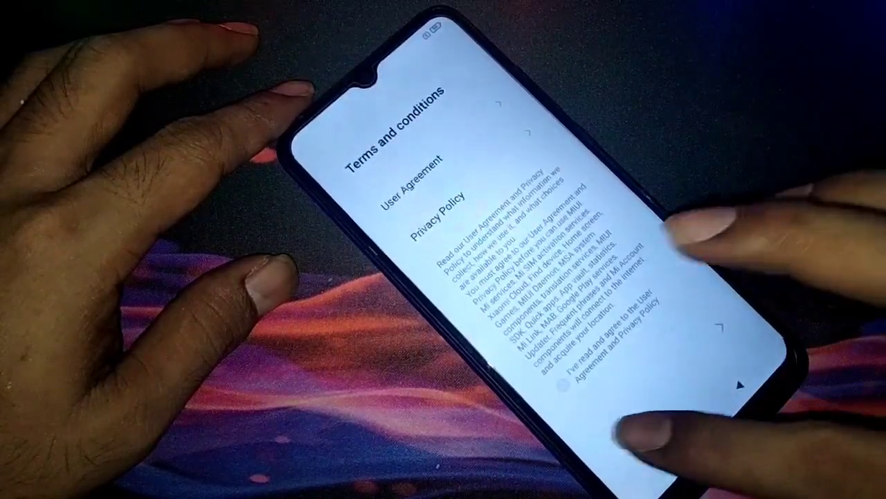
click(615, 436)
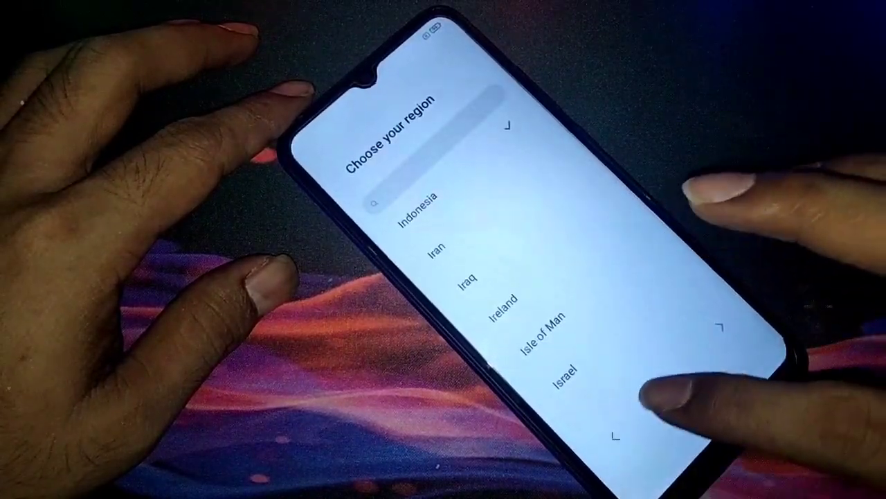
click(615, 437)
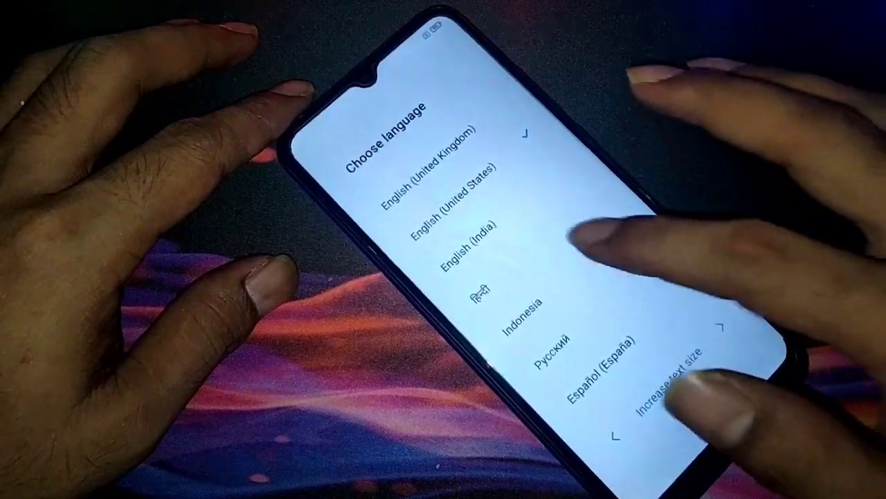
Choose Indonesia as the phone's language and continue to the region page.
scroll(609, 277, down, 5)
scroll(582, 273, down, 10)
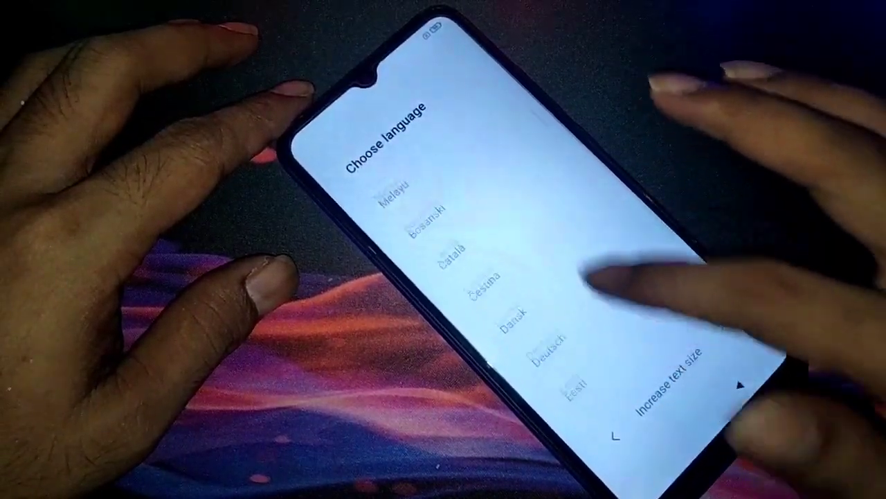
scroll(561, 264, down, 10)
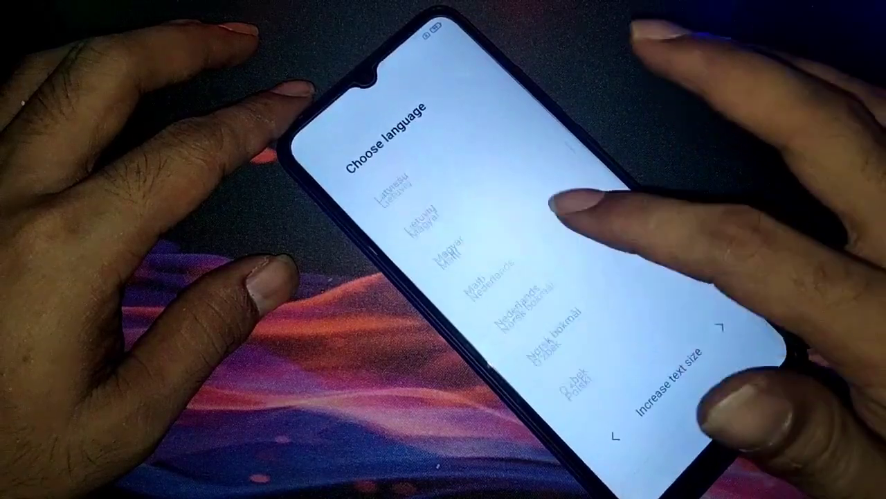
scroll(624, 263, down, 3)
scroll(617, 291, up, 10)
scroll(623, 298, up, 15)
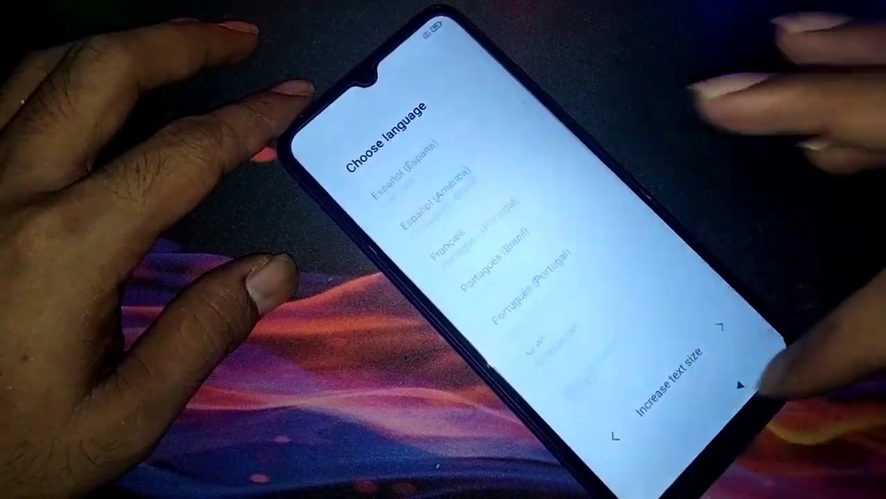
scroll(638, 291, down, 2)
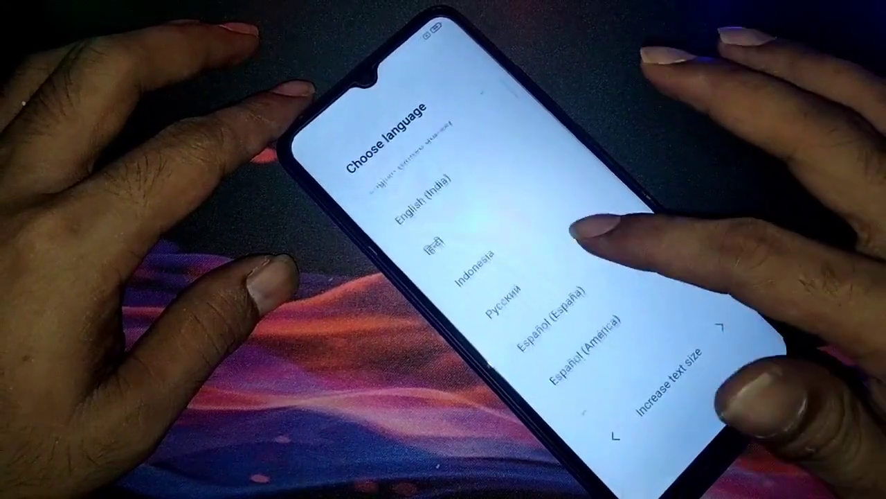
click(473, 263)
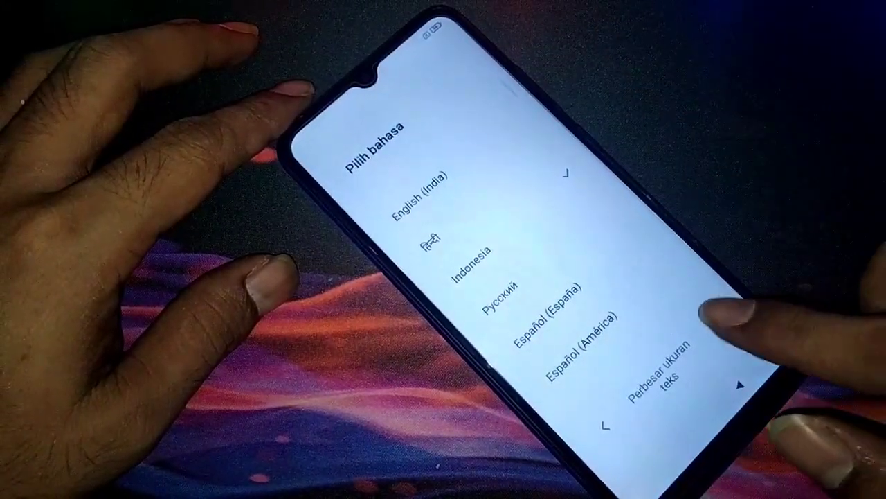
click(740, 385)
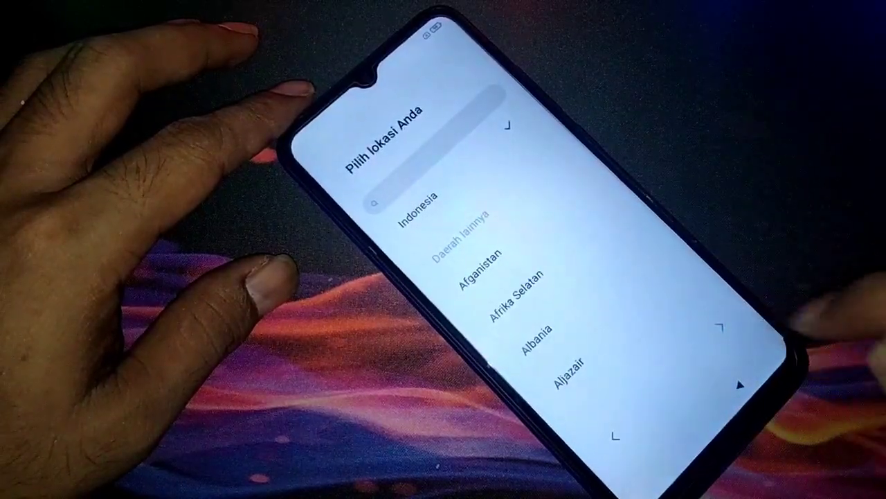
Accept the Indonesian terms and conditions and skip the SIM card step.
key(XF86PowerOff)
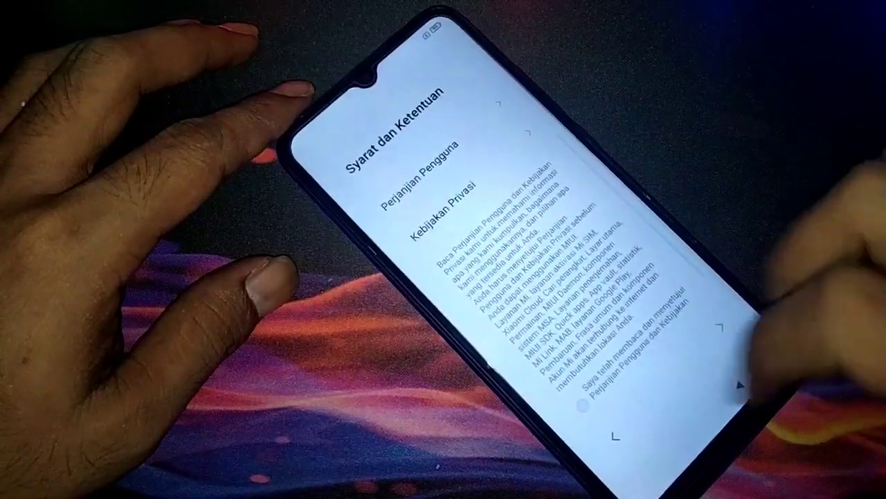
click(576, 405)
click(738, 384)
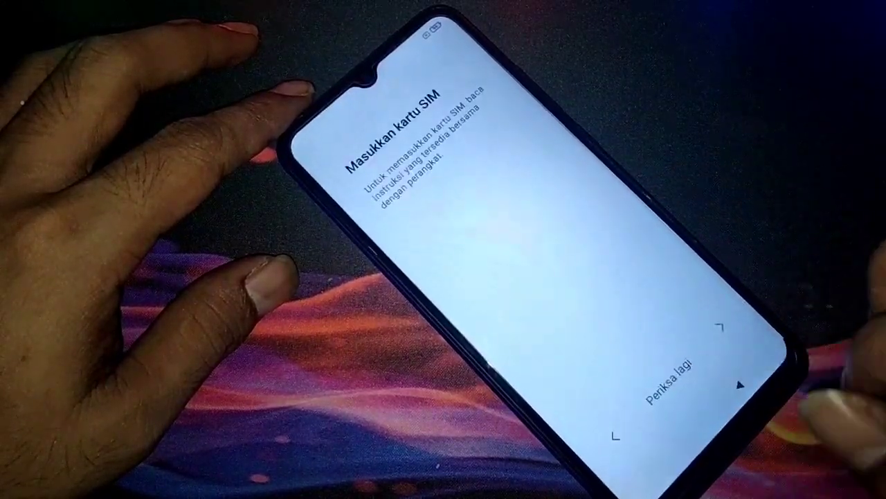
click(739, 384)
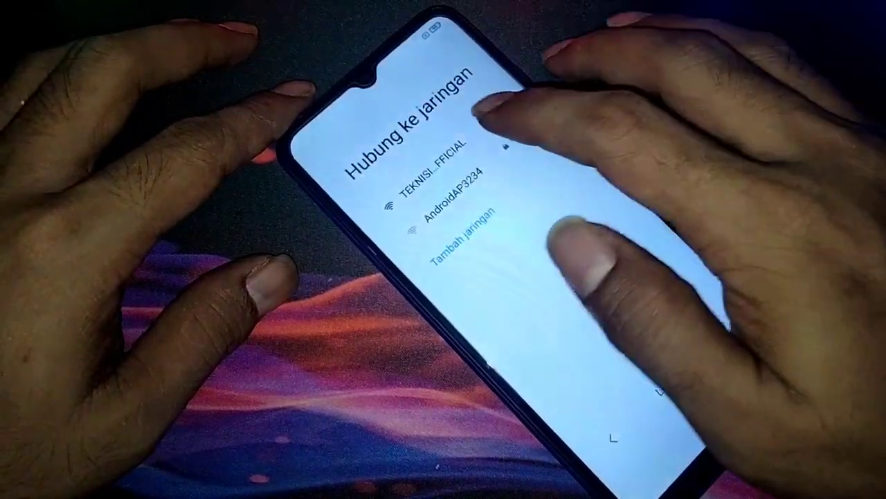
Join the TEKNISI MUSAFIR OFFICIAL Wi-Fi network using its password, then continue.
click(436, 166)
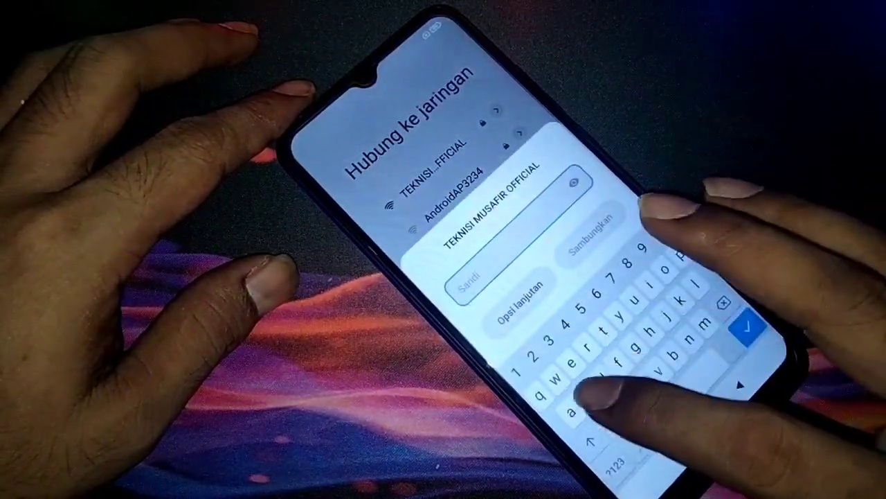
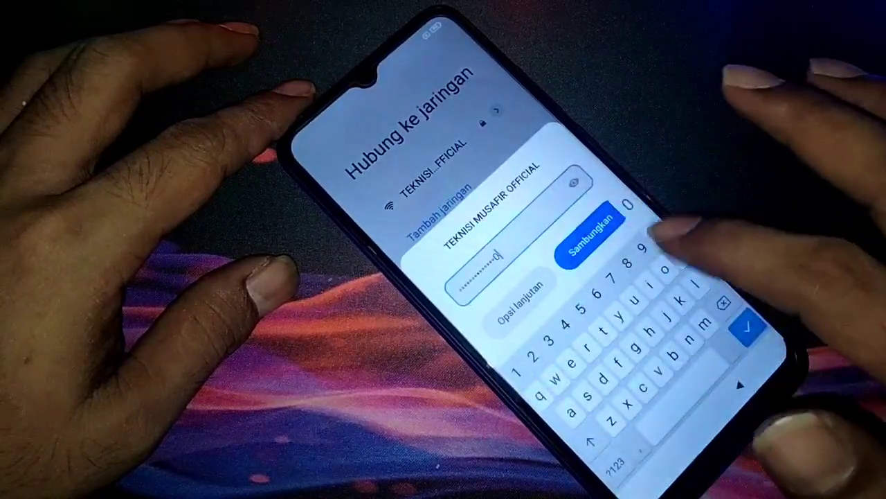
click(590, 234)
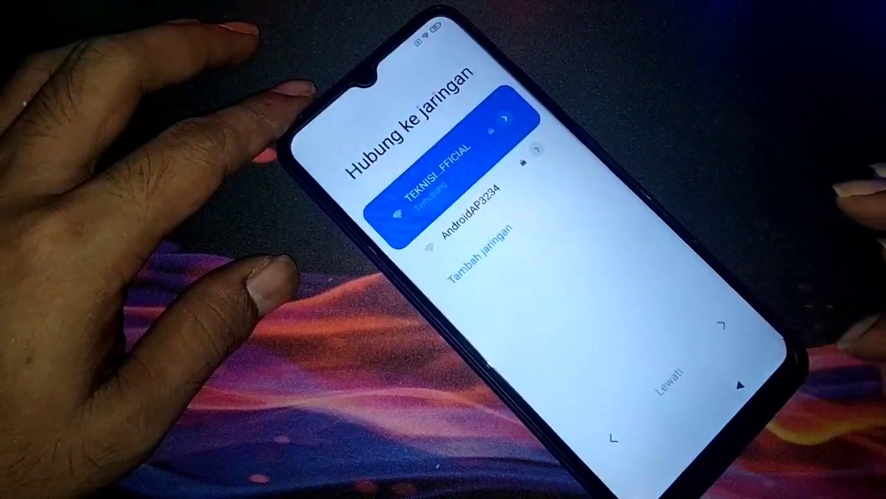
click(739, 384)
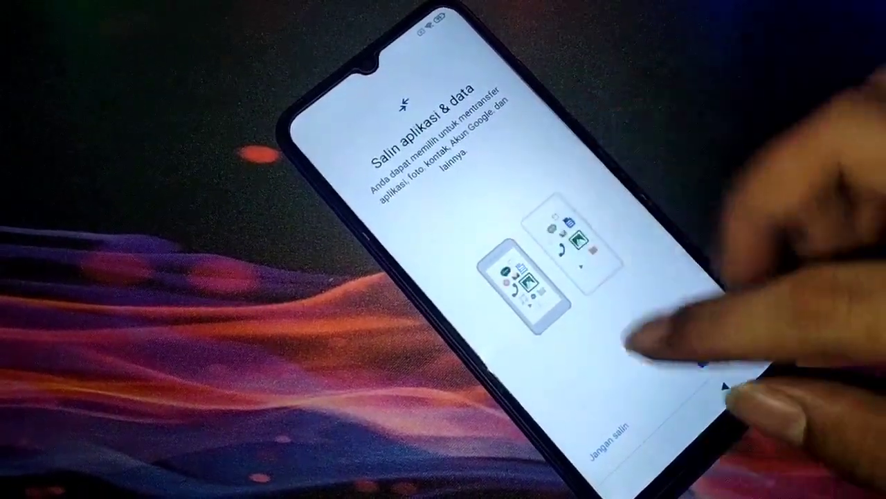
After the update check, skip copying apps and data on Salin aplikasi & data.
click(713, 339)
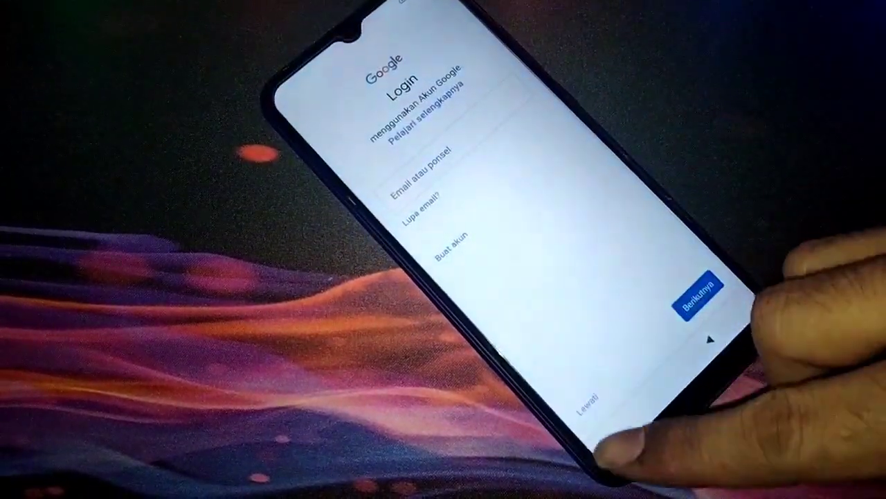
Skip Google Login, confirm Lewati, then expand and accept the Layanan Google terms.
click(587, 405)
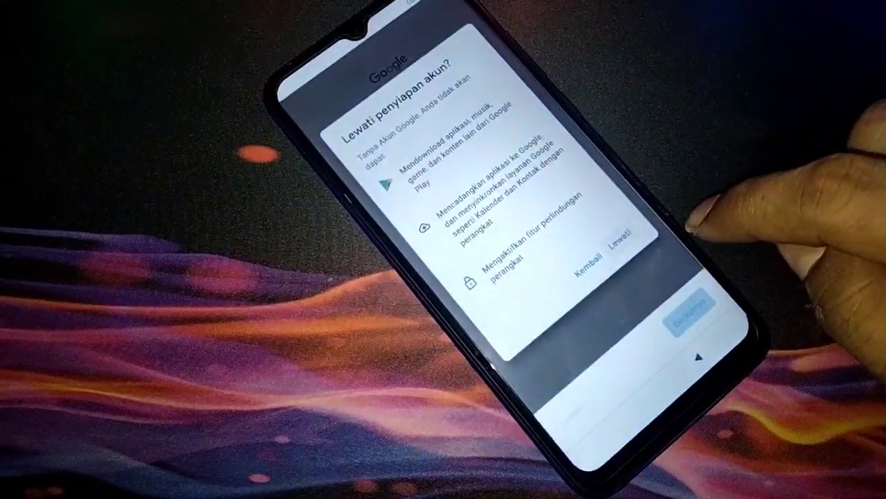
click(620, 236)
click(690, 310)
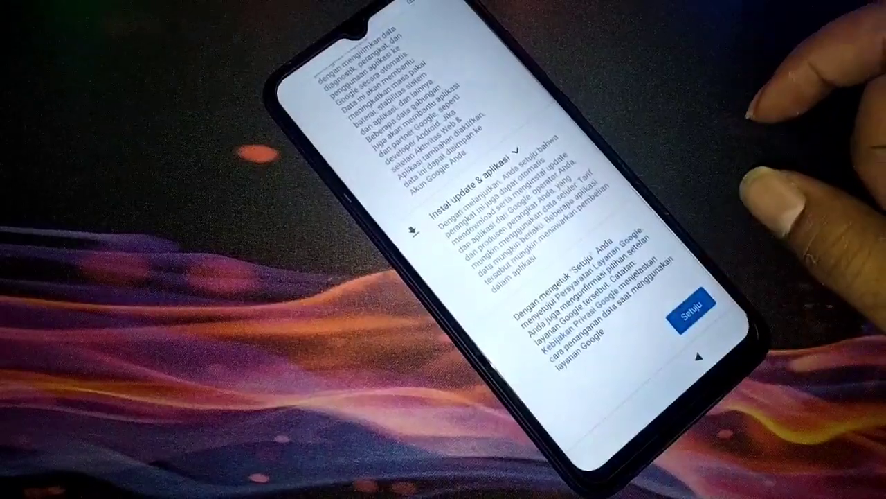
click(691, 311)
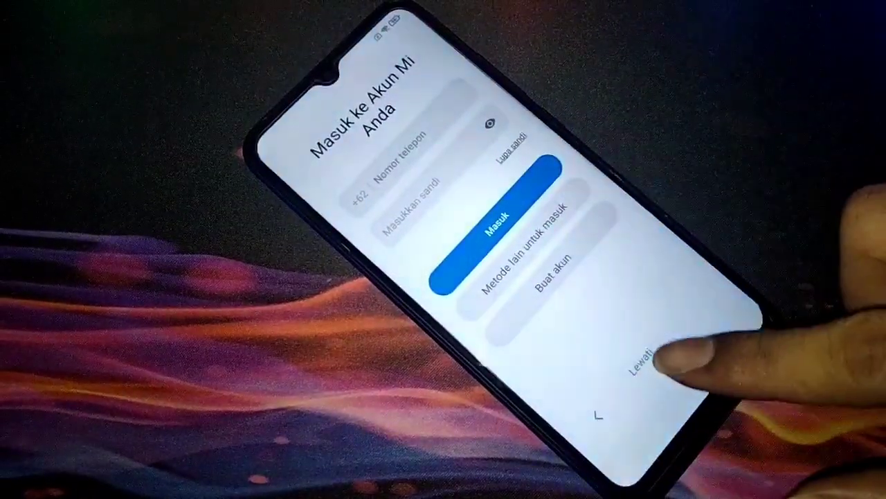
Skip the Mi Account, pass Setelan tambahan, accept wallpaper carousel, and confirm Pilih peluncur.
click(640, 361)
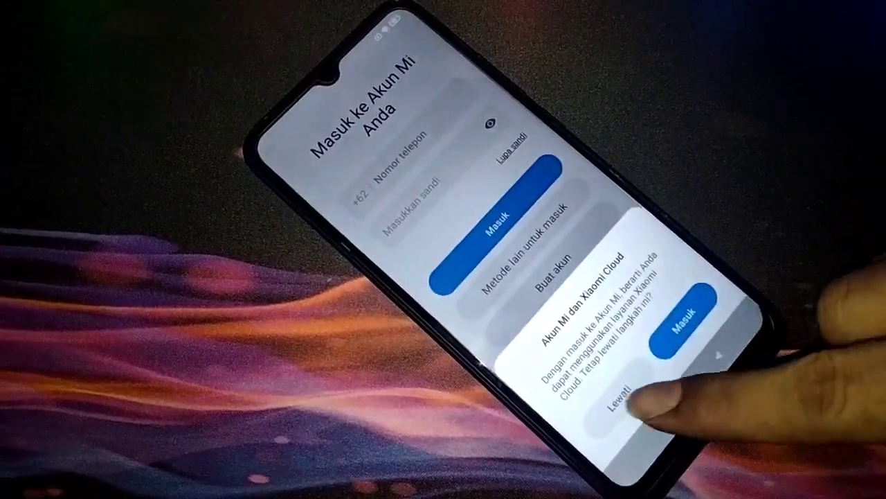
click(619, 396)
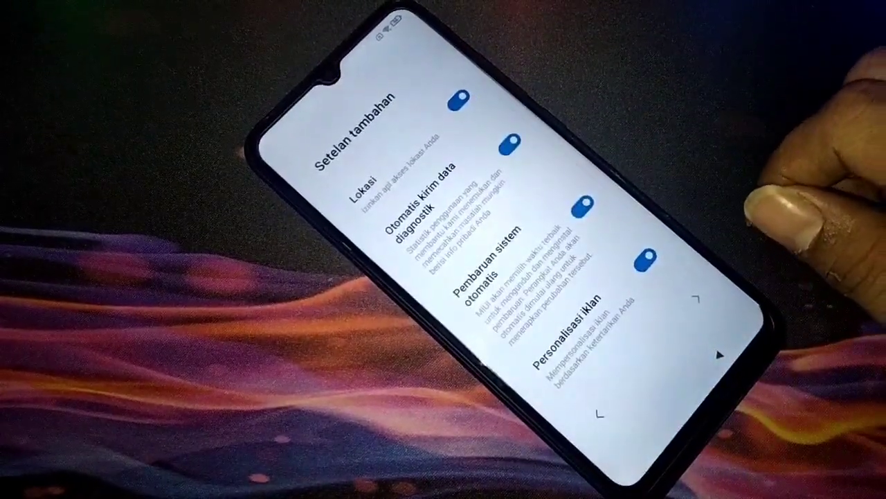
scroll(589, 315, down, 3)
click(696, 300)
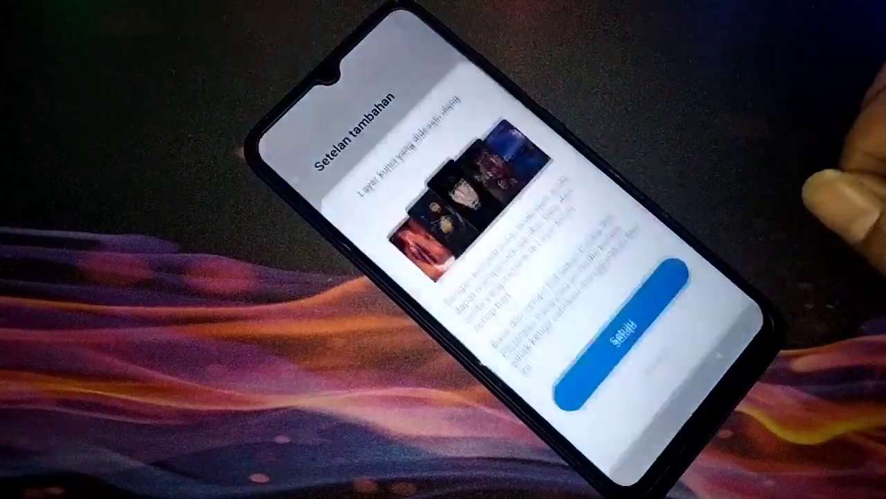
click(654, 304)
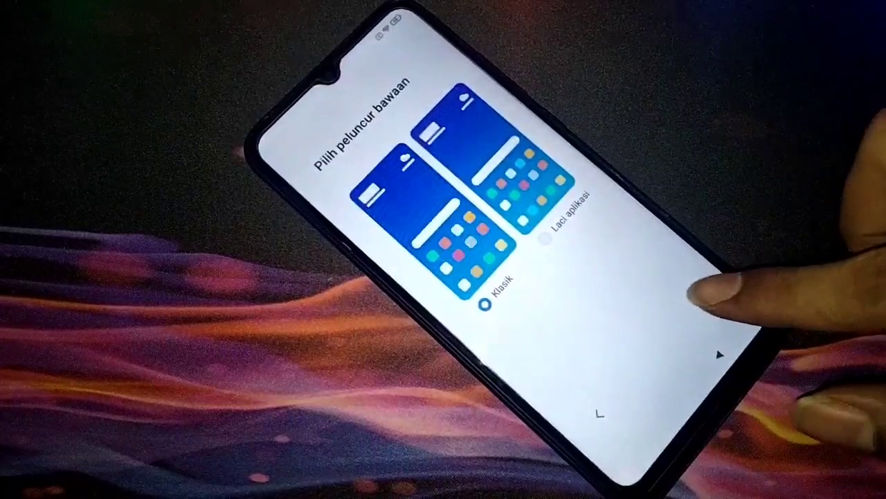
click(717, 352)
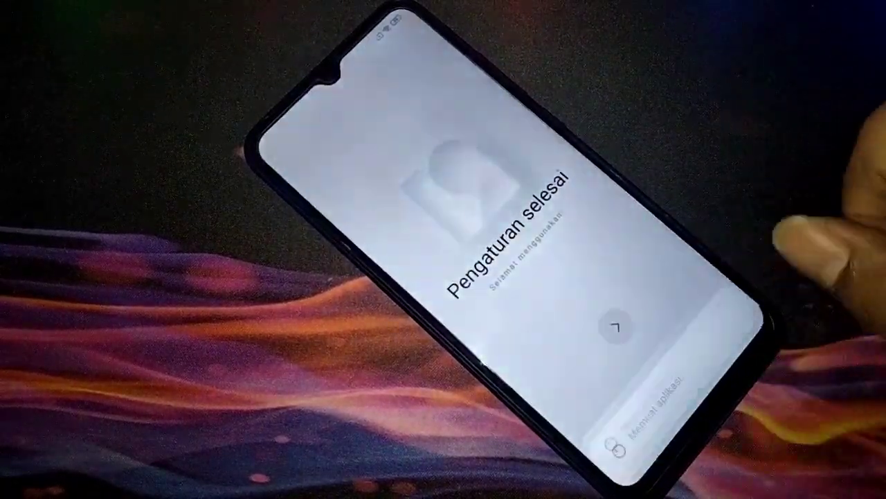